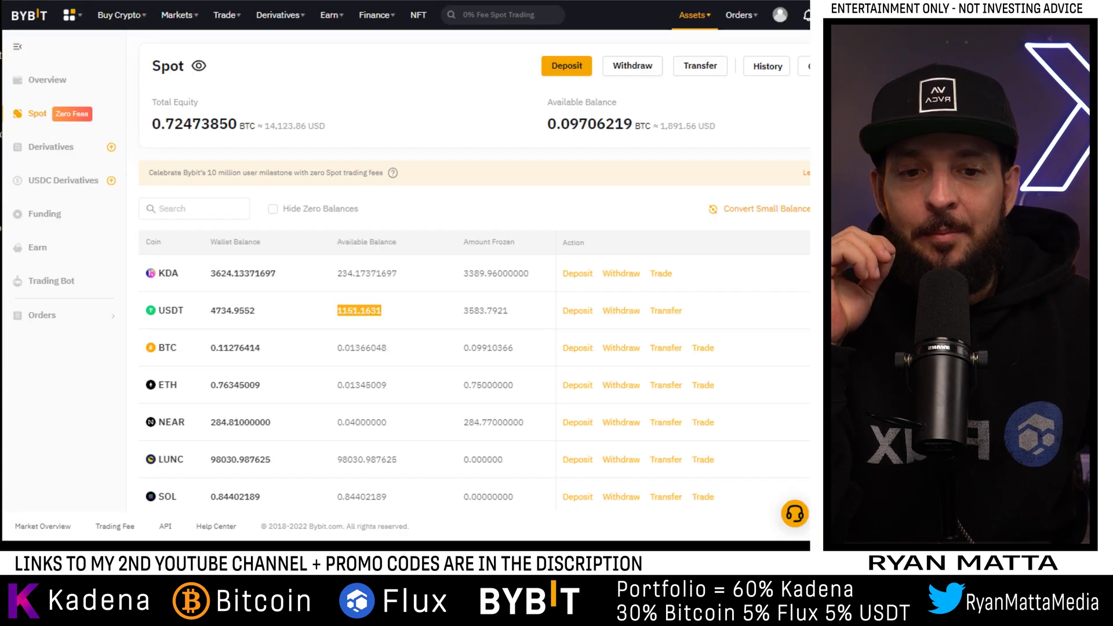
# Highlight the available USDT balance in the Bybit spot wallet
pyautogui.moveTo(336, 311); pyautogui.dragTo(392, 308)
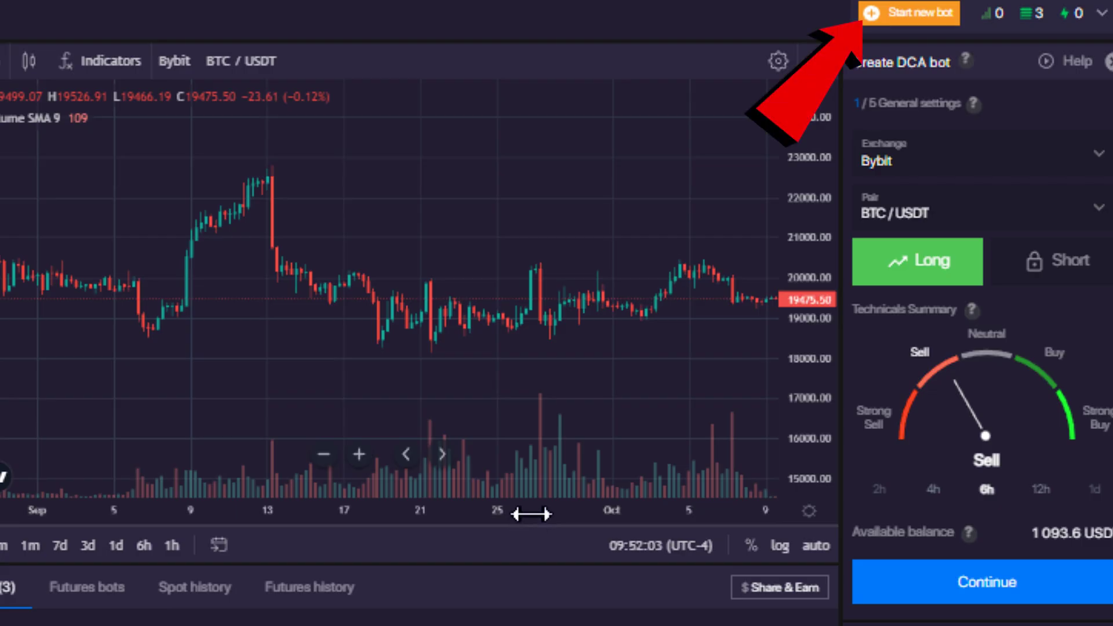
# Start a new DCA bot on Bybit for BTC/USDT with the Long strategy and proceed to the first buy order
pyautogui.click(876, 17)
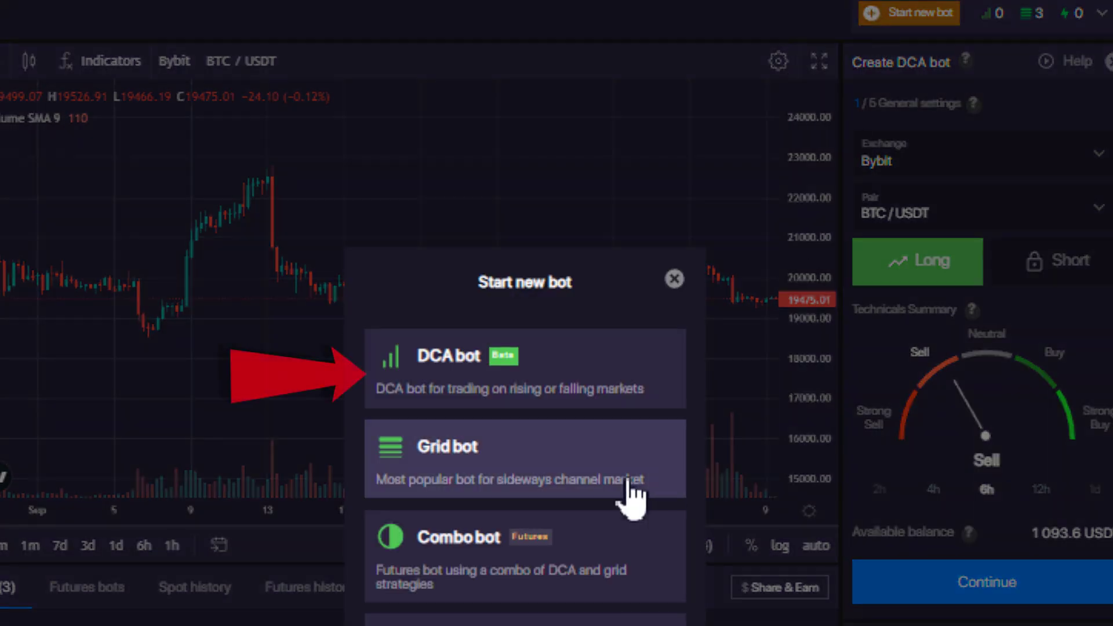
pyautogui.click(526, 393)
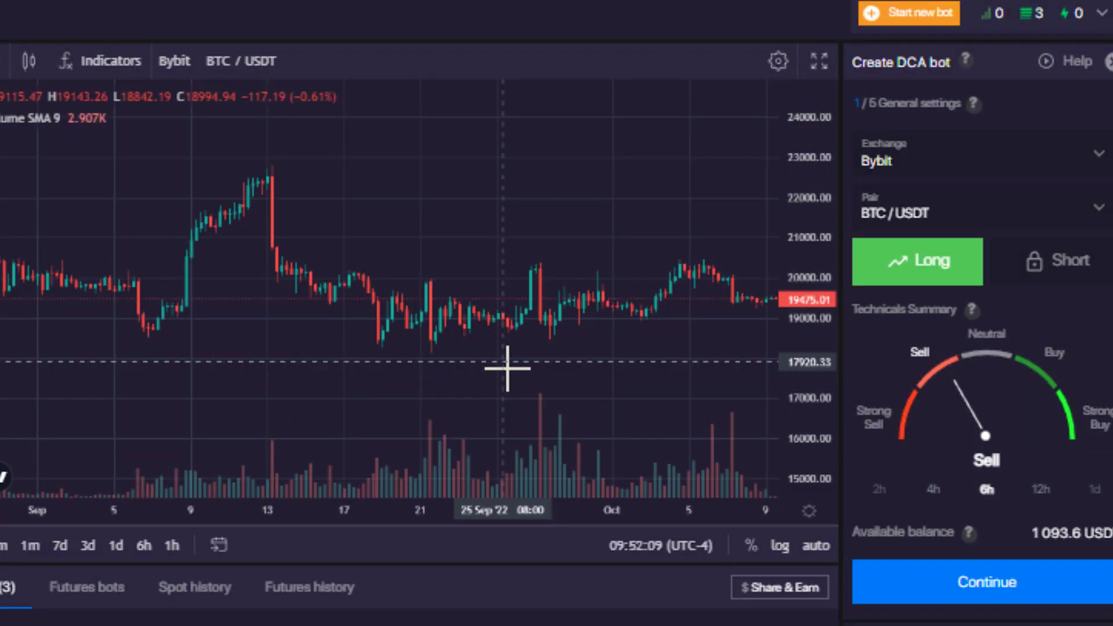
pyautogui.click(882, 222)
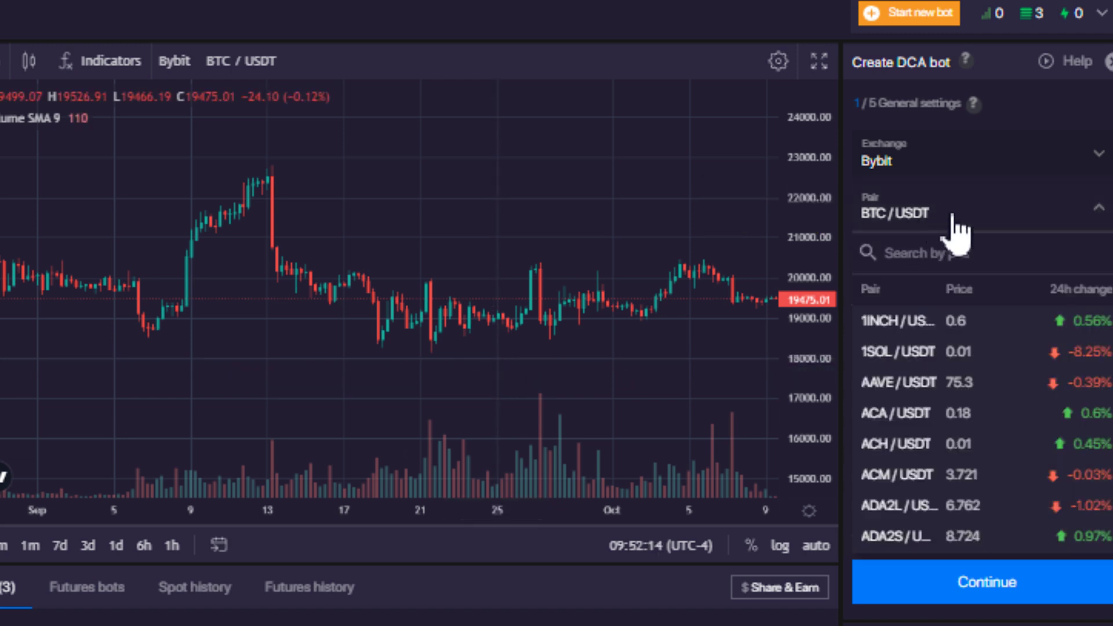
pyautogui.click(995, 208)
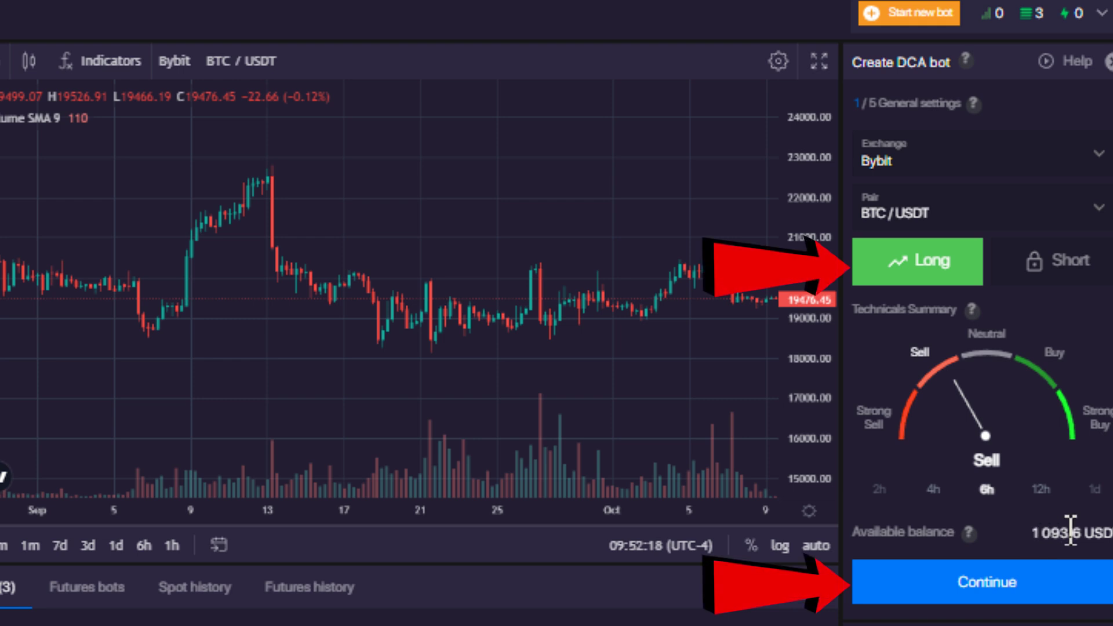
pyautogui.click(986, 581)
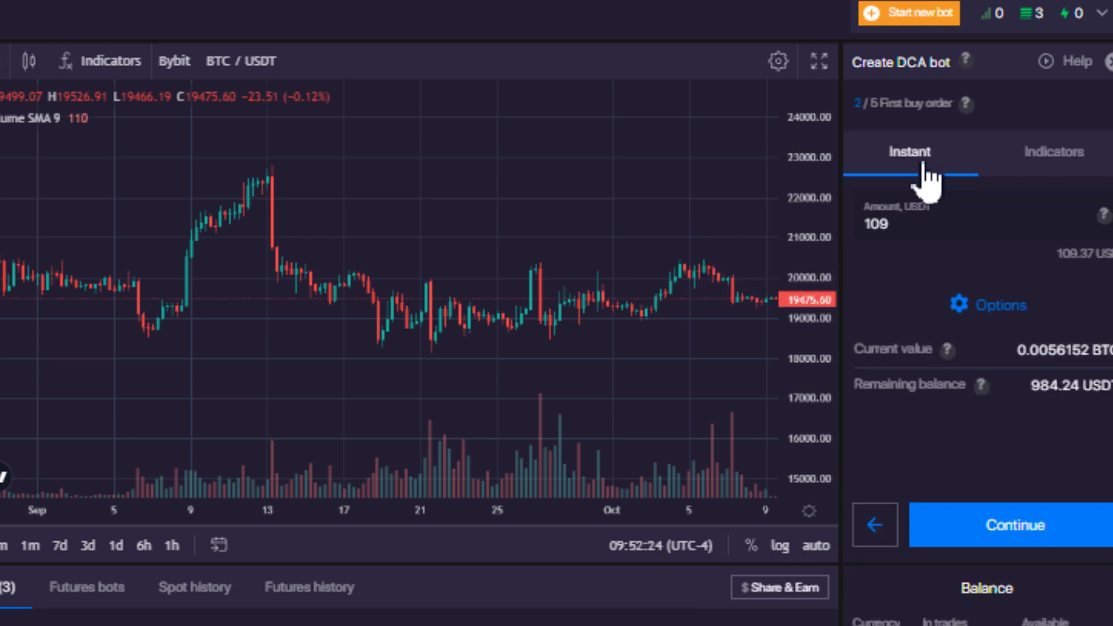
# Make the first buy order indicator-based, replacing MACD with RSI - 14 on the 15m timeframe
pyautogui.click(1049, 174)
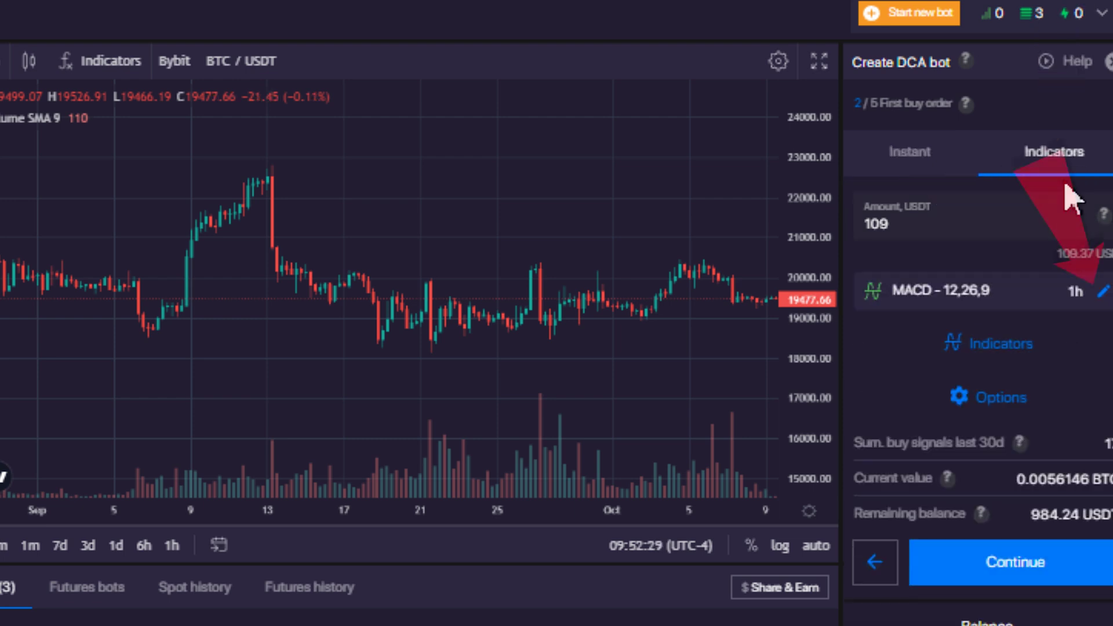
pyautogui.click(927, 290)
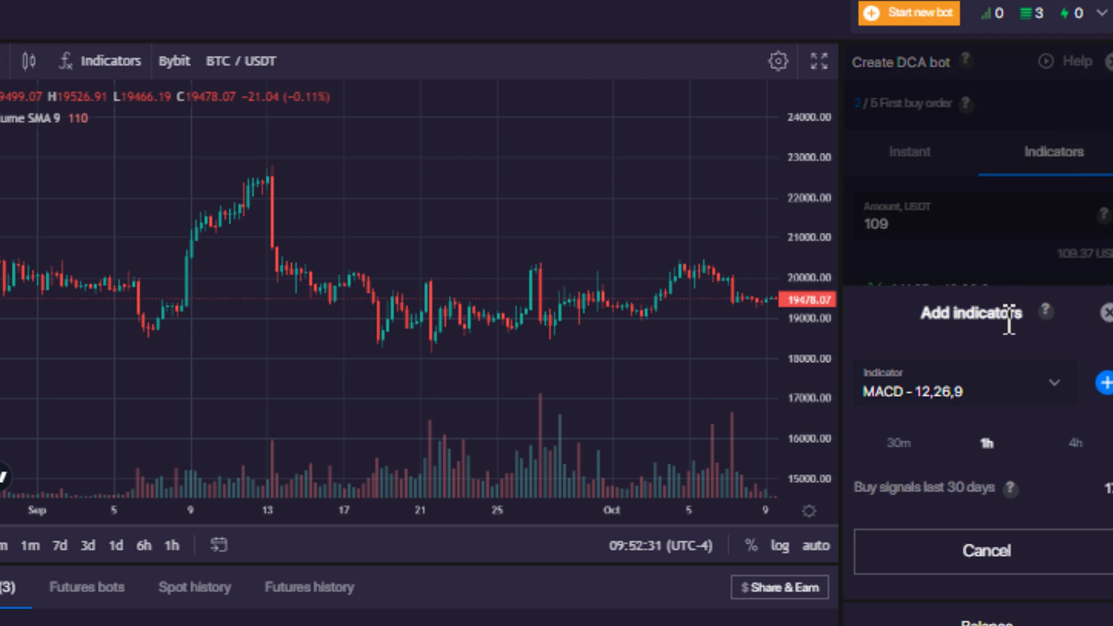
pyautogui.click(1056, 393)
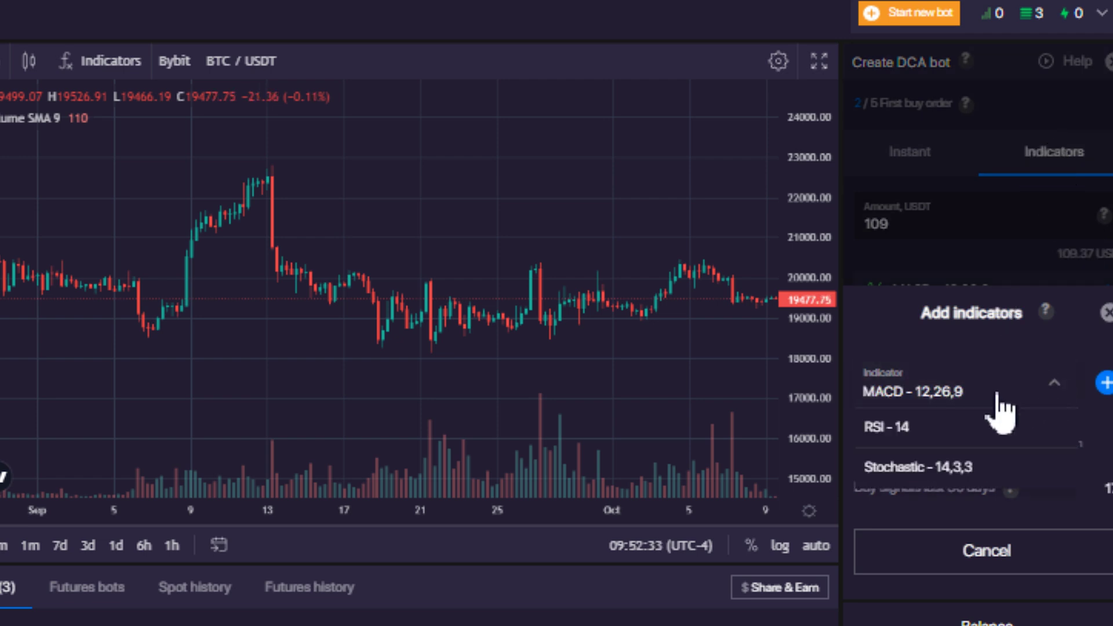
pyautogui.click(900, 429)
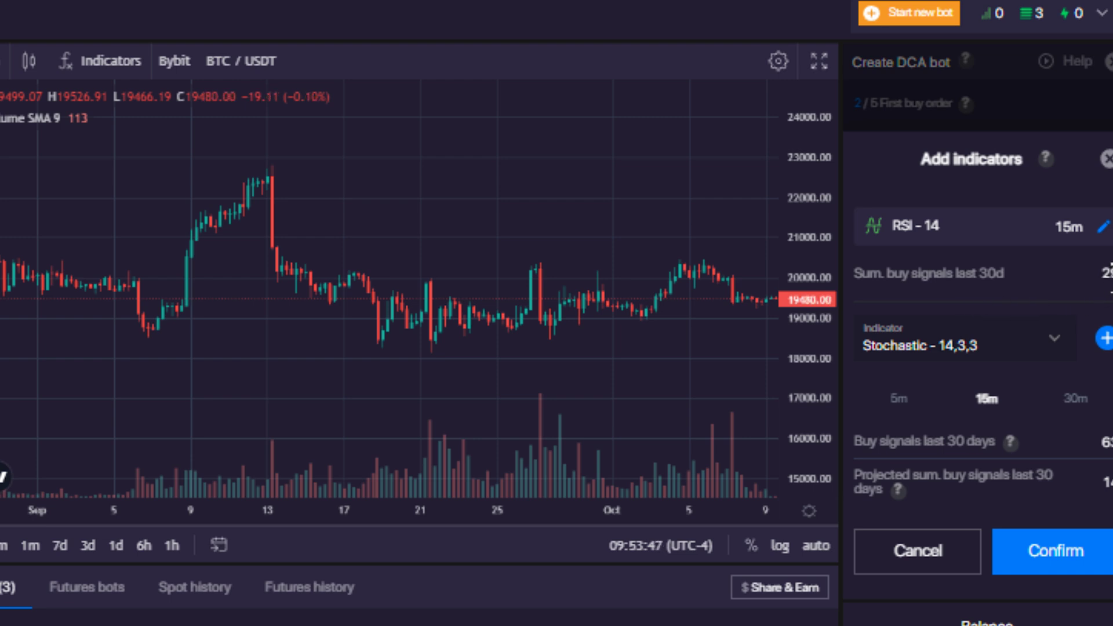
pyautogui.click(1078, 565)
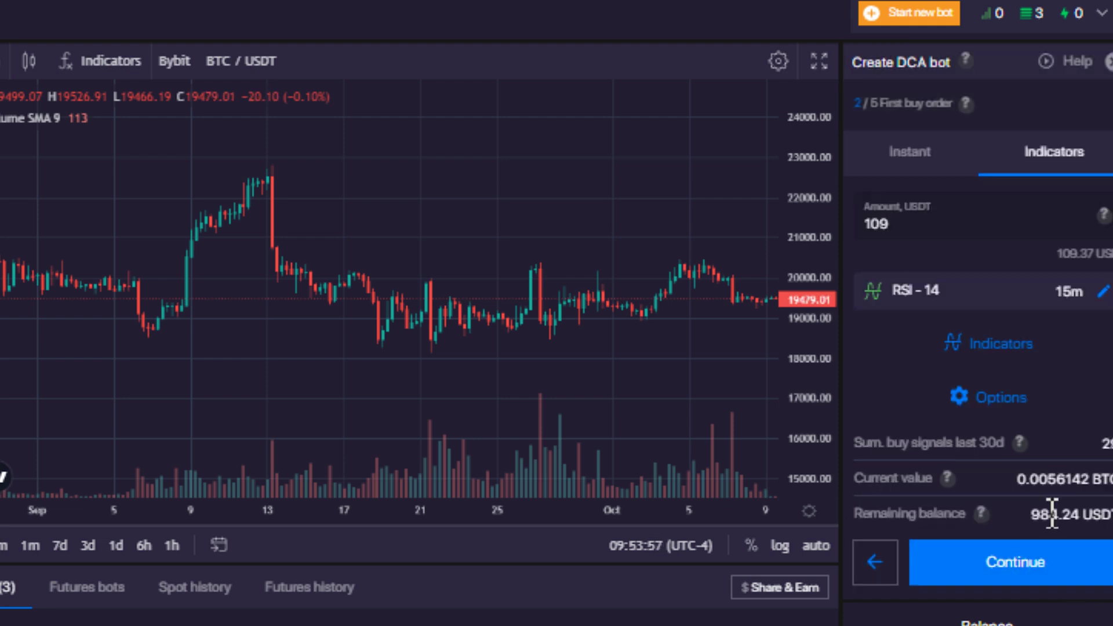
# Check the remaining balance, proceed to the DCA buy orders and open the step percentage for editing
pyautogui.moveTo(1028, 513); pyautogui.dragTo(1071, 514)
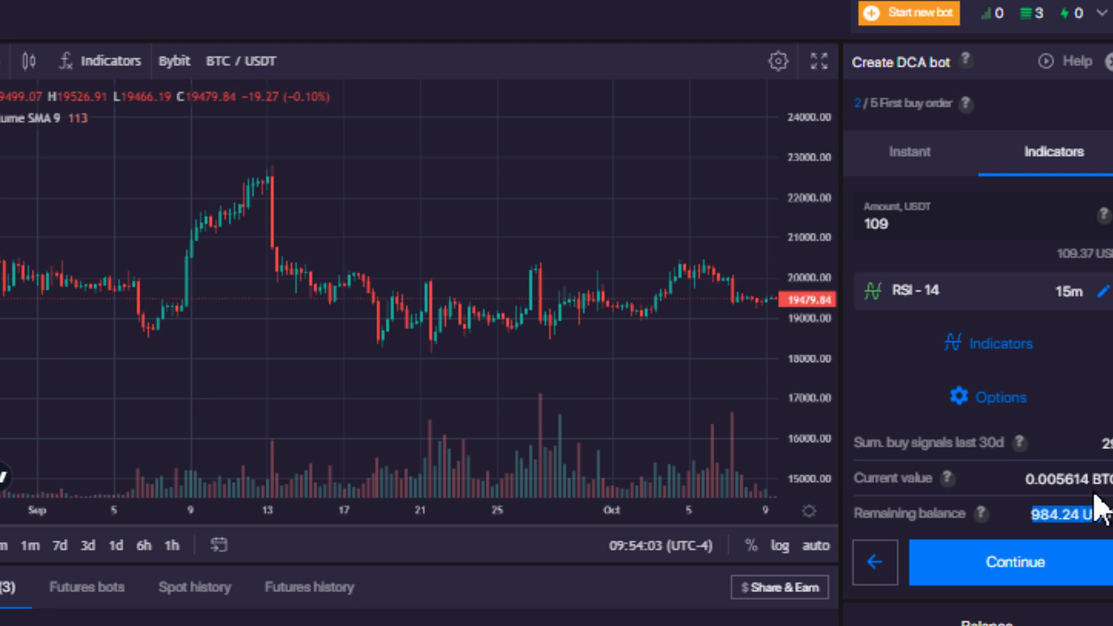
pyautogui.moveTo(1097, 509); pyautogui.dragTo(1110, 514)
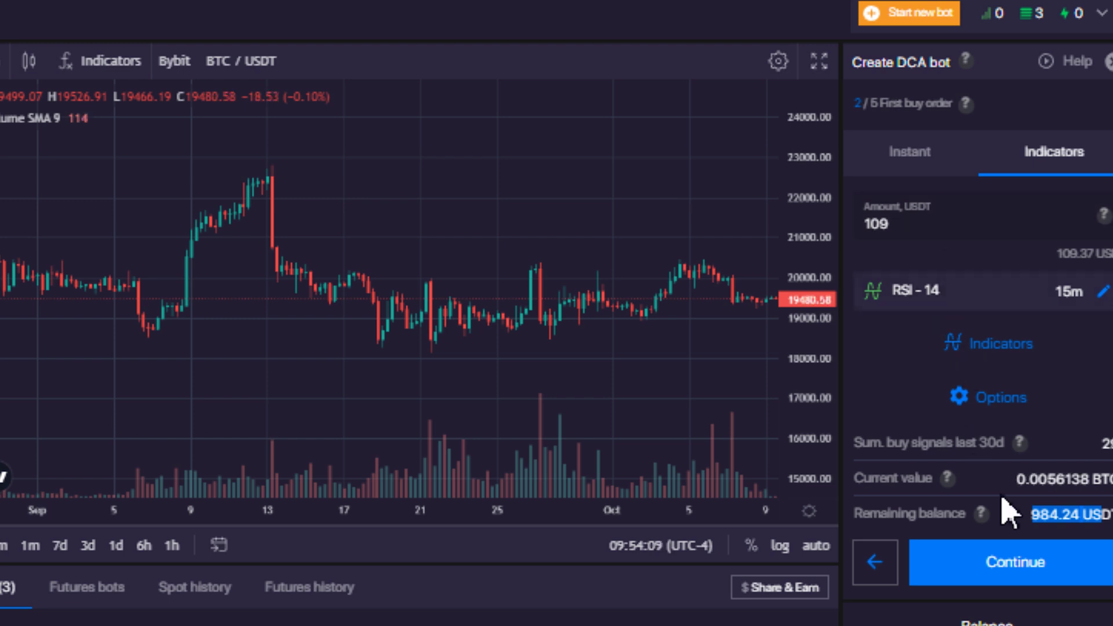
pyautogui.click(1017, 563)
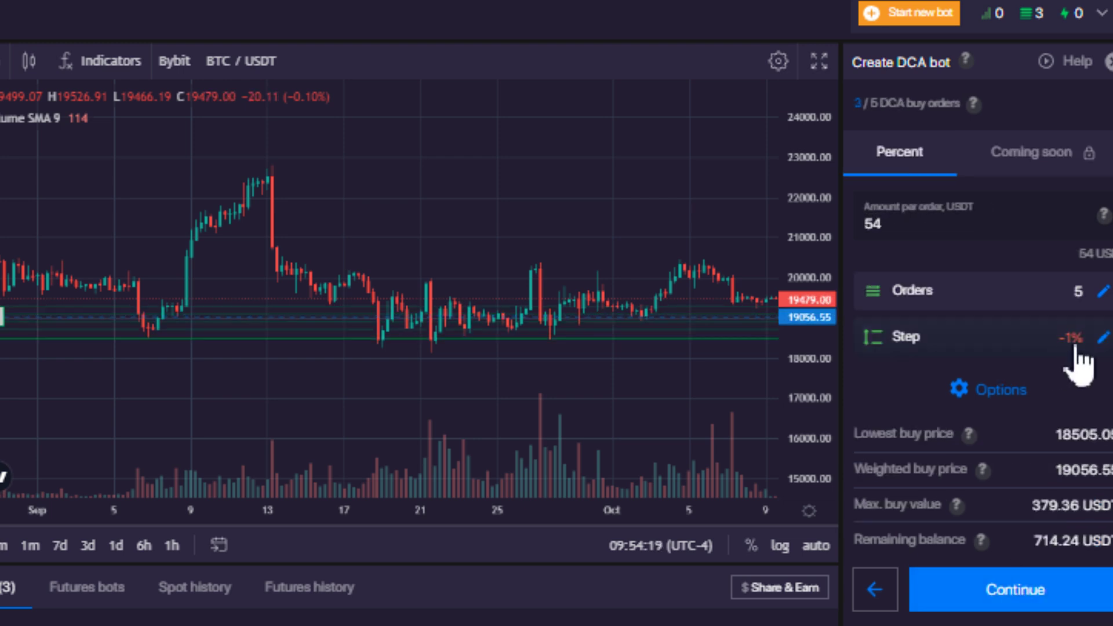
pyautogui.click(1103, 339)
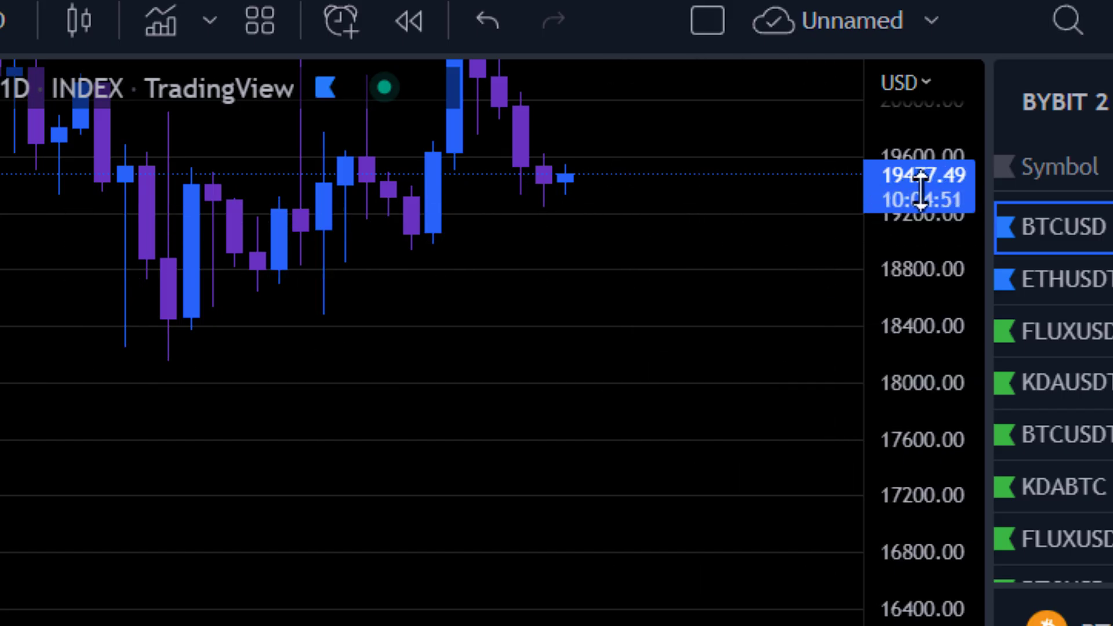
# Switch to TradingView and measure the drop from the current BTCUSD price down to about 13,880
pyautogui.moveTo(921, 187); pyautogui.dragTo(881, 625)
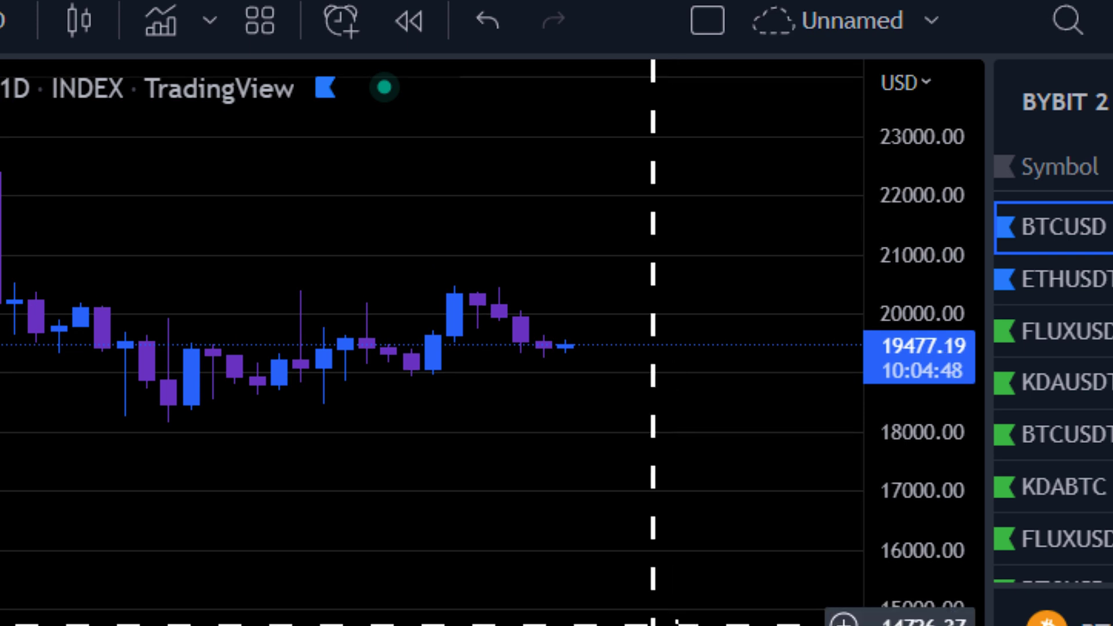
pyautogui.moveTo(653, 622); pyautogui.dragTo(553, 436)
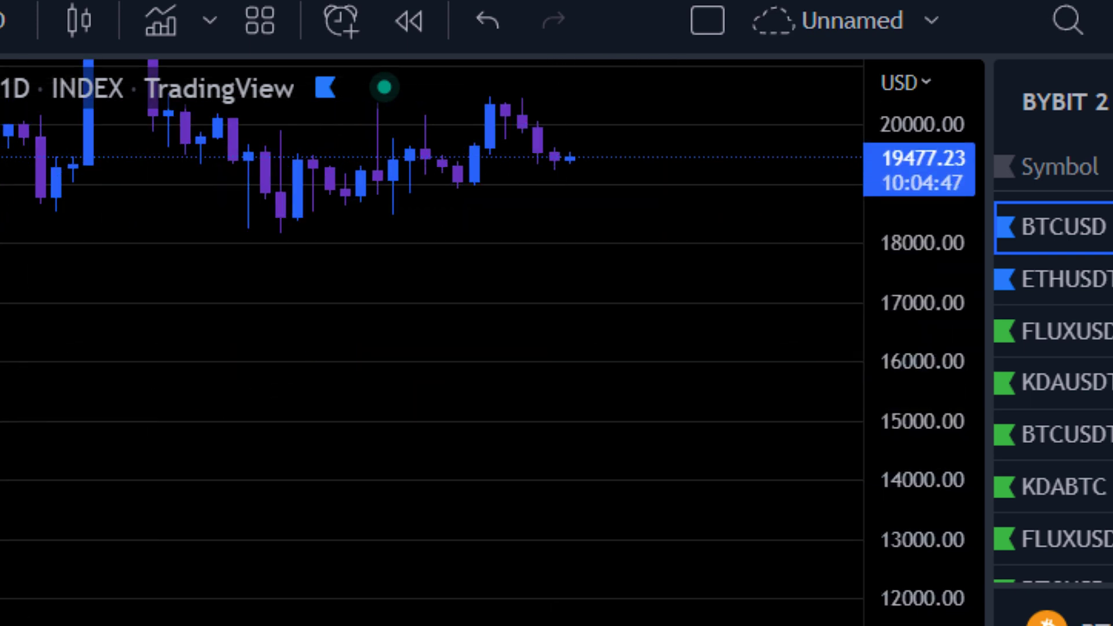
pyautogui.keyDown('shift'); pyautogui.click(586, 158); pyautogui.keyUp('shift')
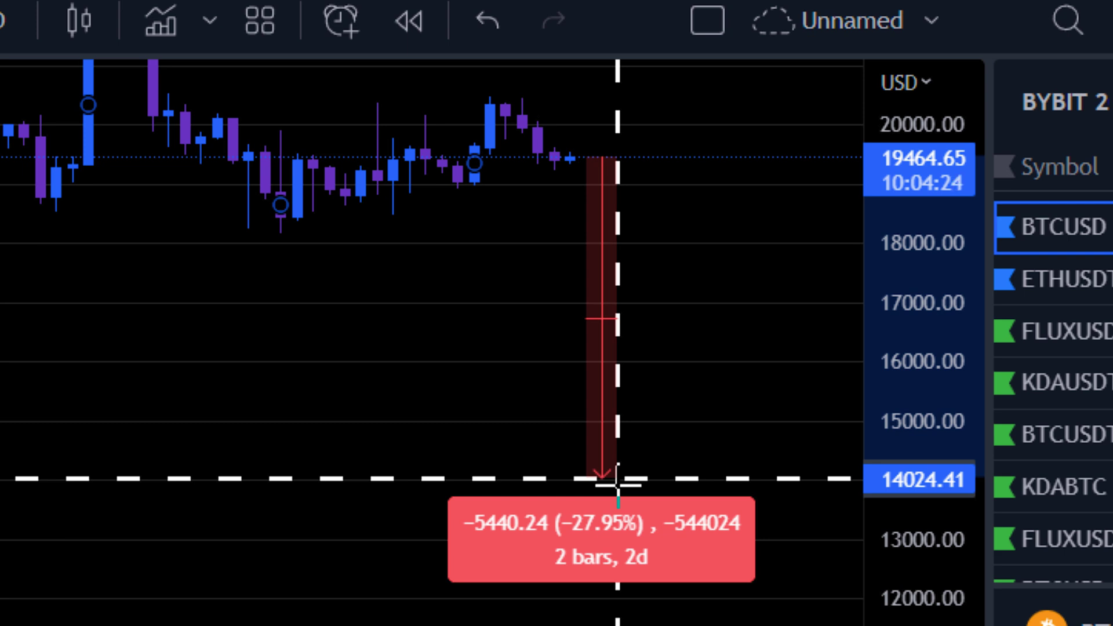
pyautogui.click(615, 485)
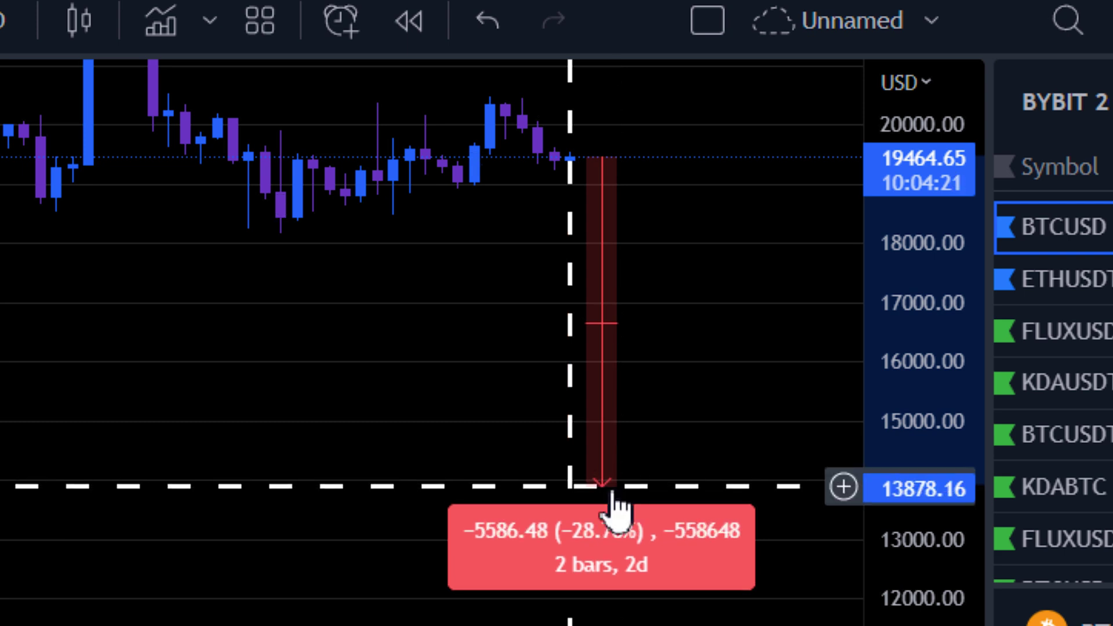
pyautogui.click(392, 479)
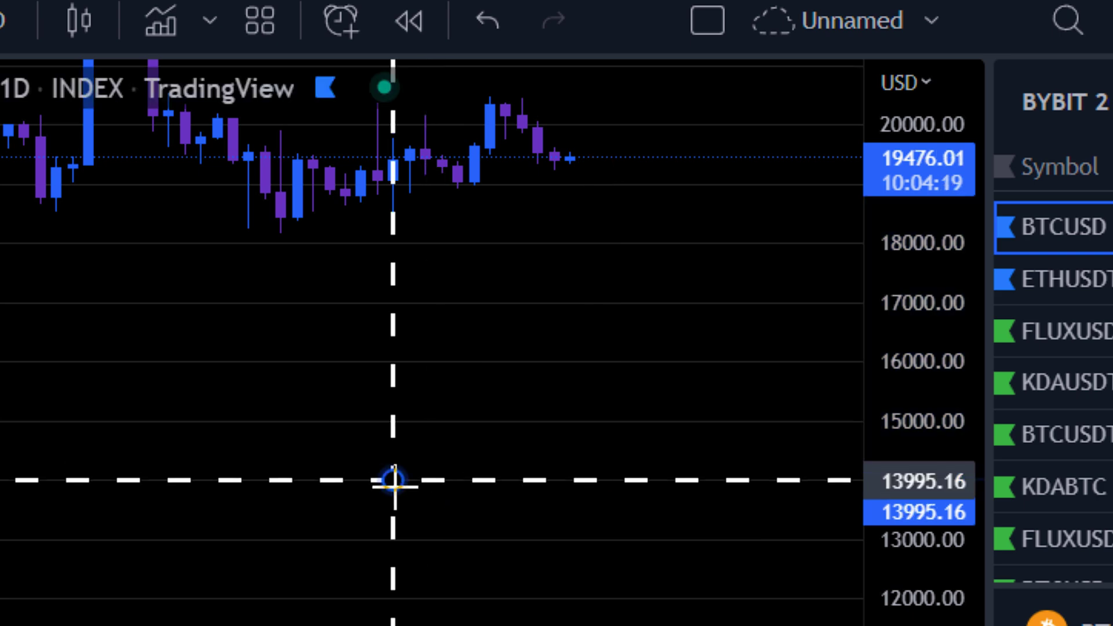
# Draw a nearly horizontal trend line below the BTCUSD candles, from about 13,995 to about 13,937
pyautogui.hotkey('alt', 't')
pyautogui.click(392, 479)
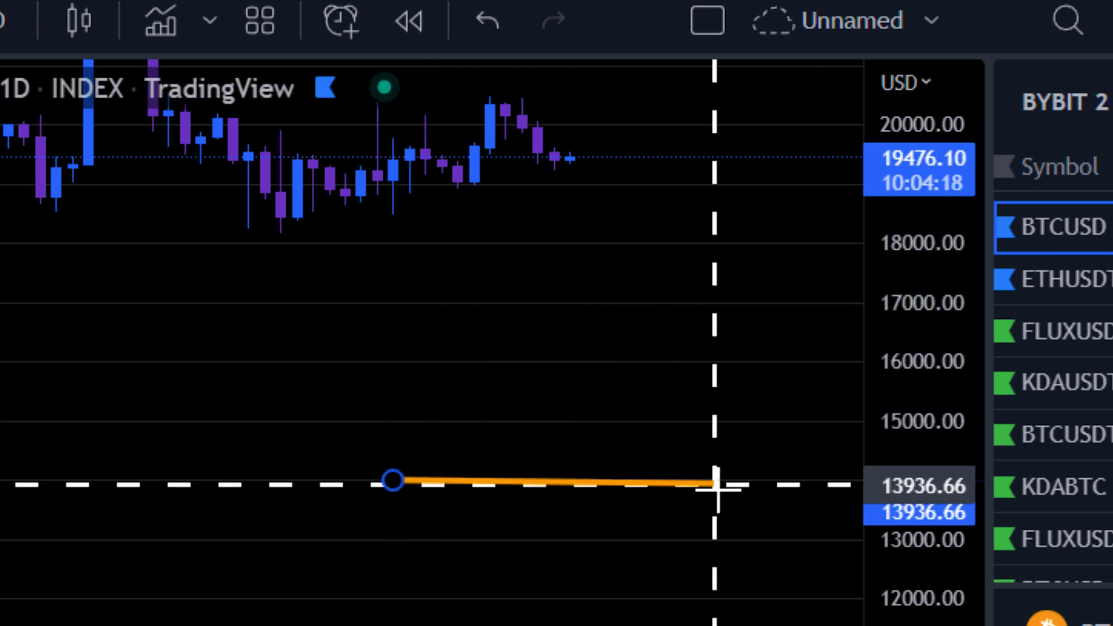
pyautogui.click(715, 485)
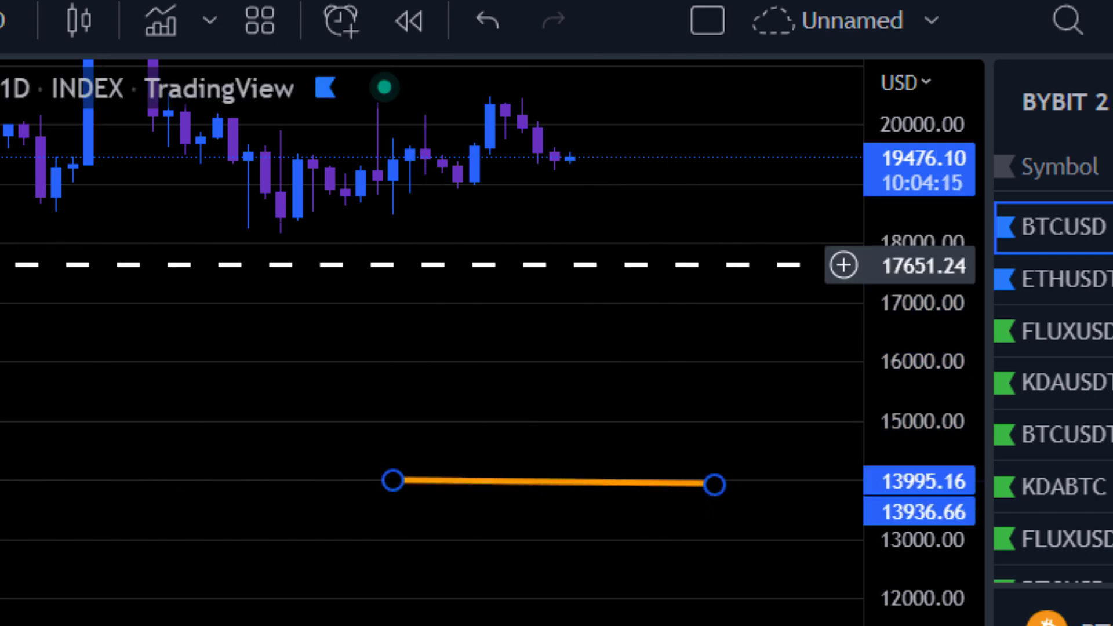
# Measure a drop of about 25% from the current BTCUSD price and move the trend line up to about 14,500
pyautogui.keyDown('shift'); pyautogui.click(589, 157); pyautogui.keyUp('shift')
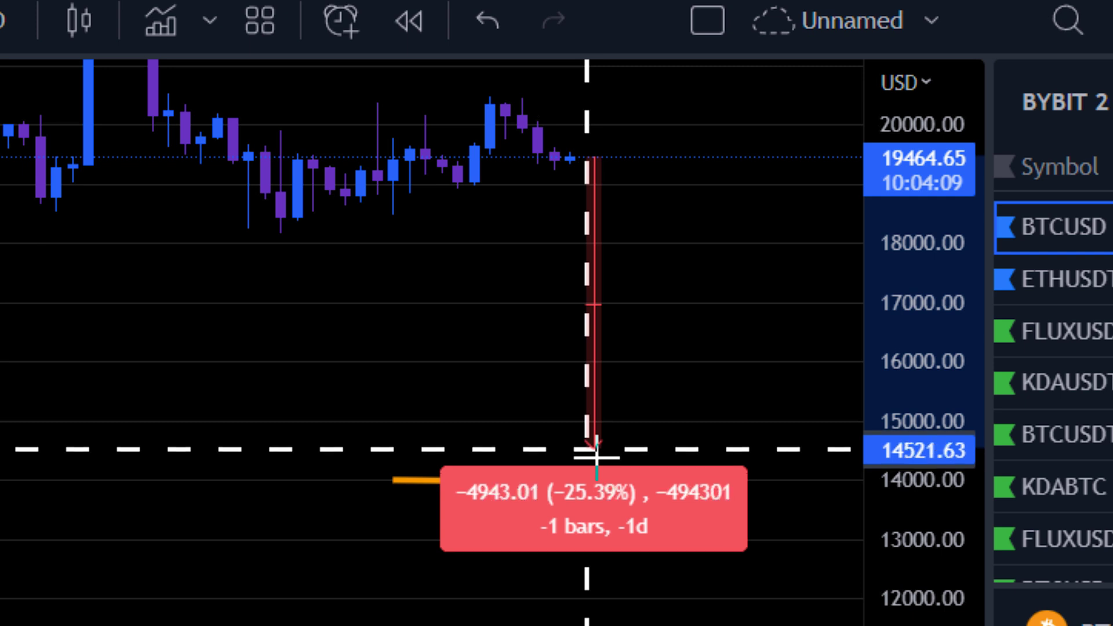
pyautogui.click(591, 445)
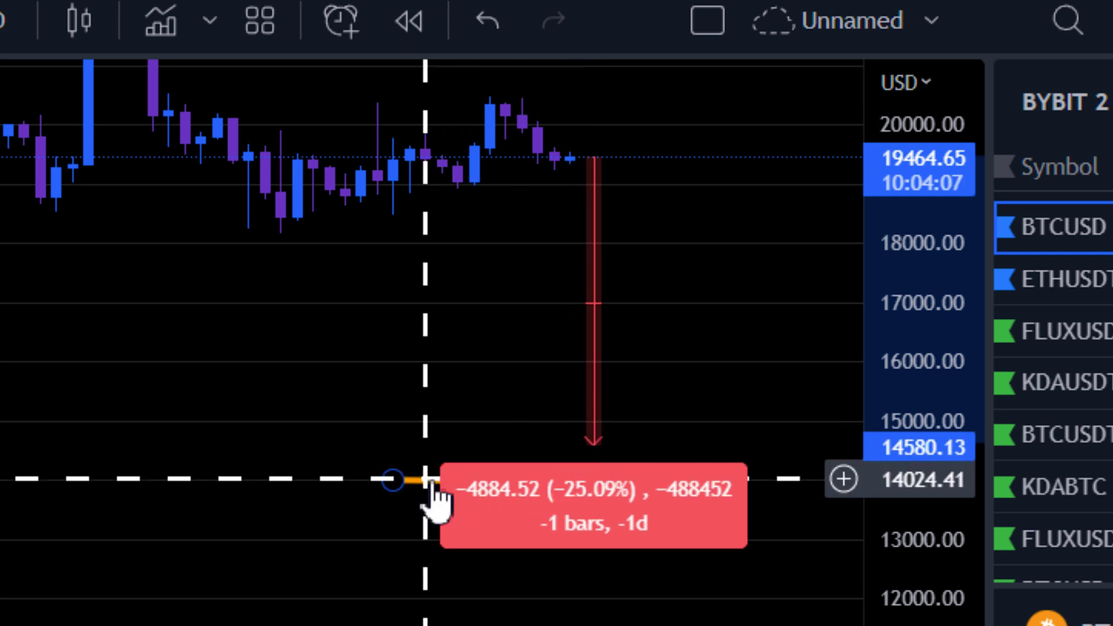
pyautogui.moveTo(428, 475); pyautogui.dragTo(427, 450)
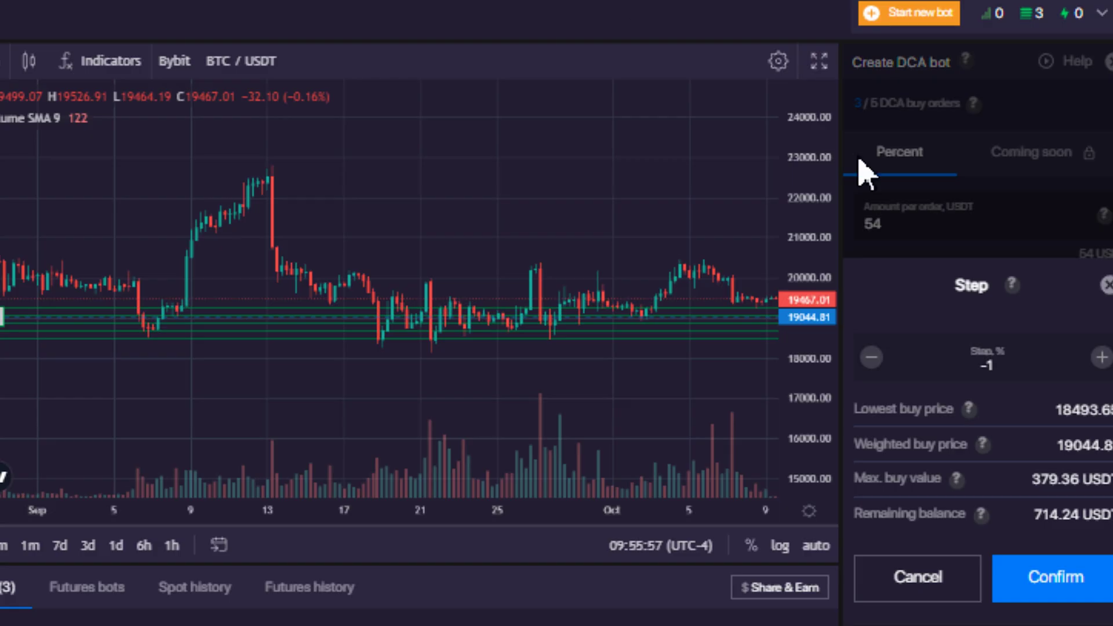
# Measure a smaller price drop on the BTCUSD chart, starting near the current price above the trend line
pyautogui.write('1')
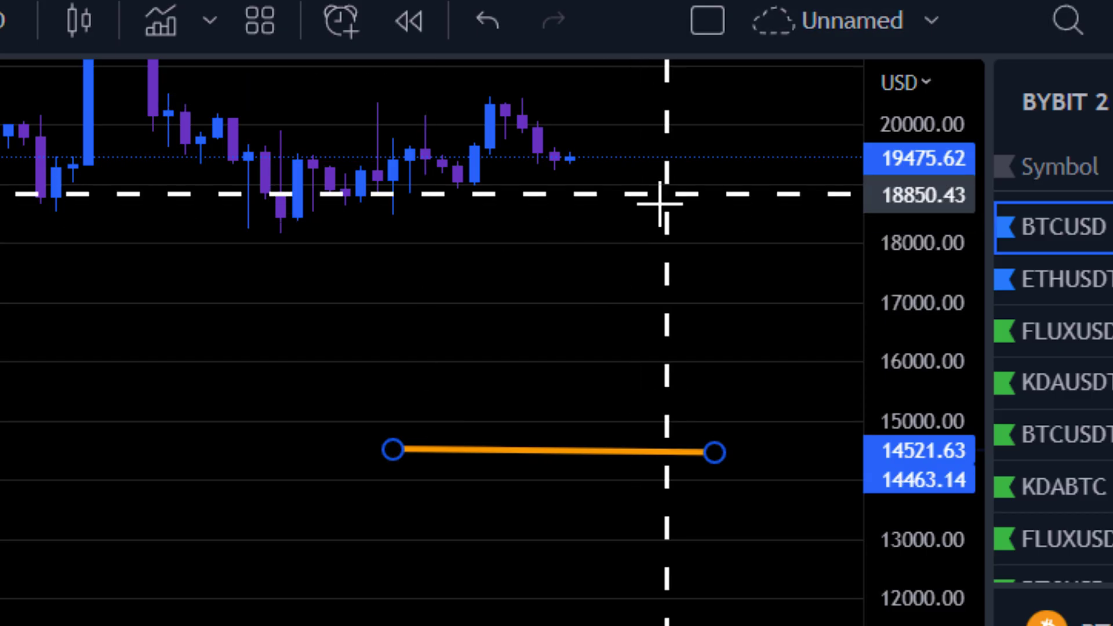
pyautogui.keyDown('shift'); pyautogui.click(659, 168); pyautogui.keyUp('shift')
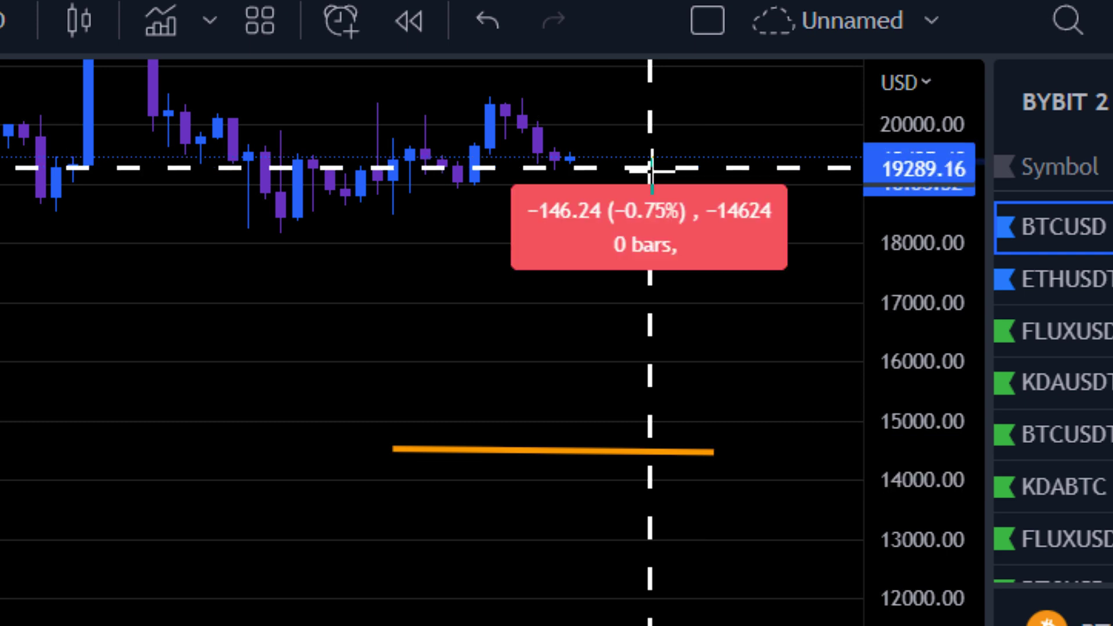
pyautogui.click(663, 281)
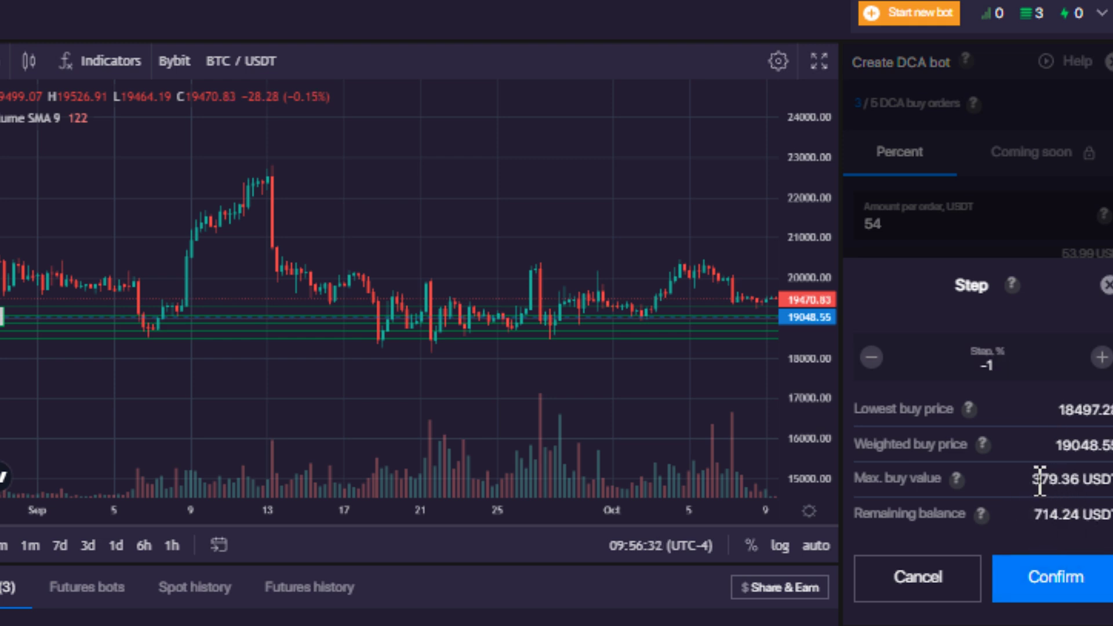
# Return to the bot setup, confirm the -1% step for the DCA buy orders and highlight the amount per order
pyautogui.moveTo(1039, 480); pyautogui.dragTo(1087, 480)
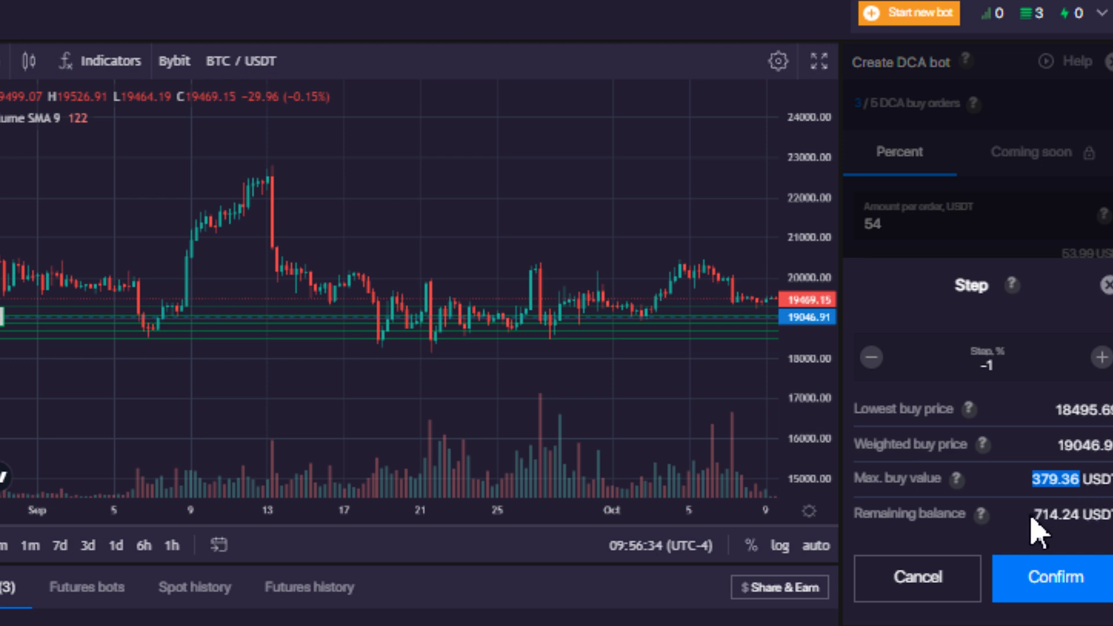
pyautogui.moveTo(1036, 514); pyautogui.dragTo(1094, 516)
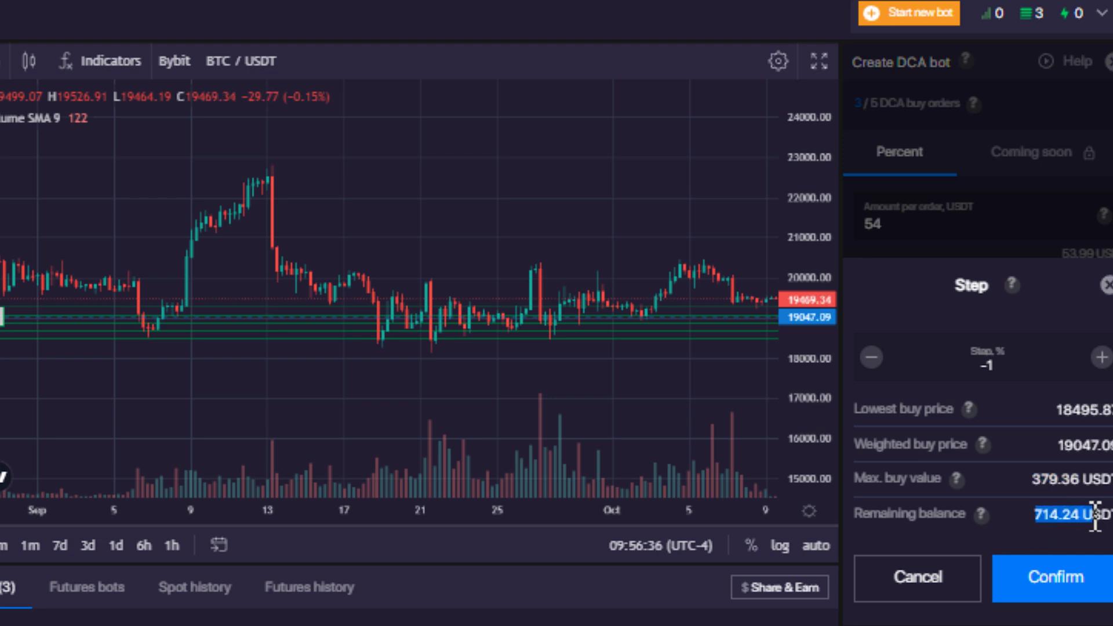
pyautogui.click(1052, 585)
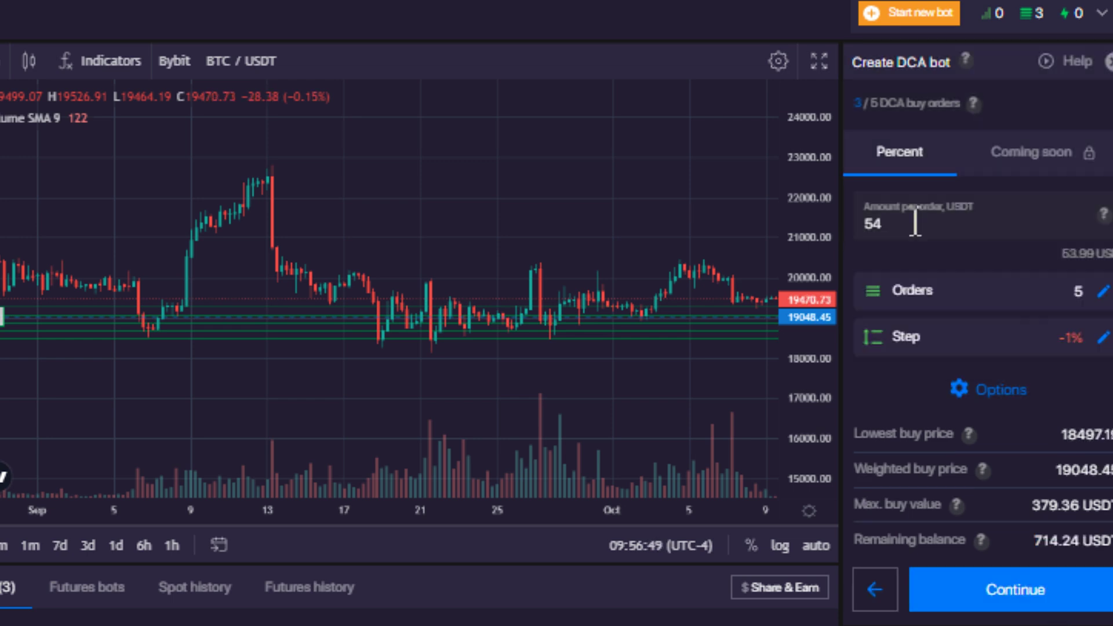
pyautogui.moveTo(911, 223); pyautogui.dragTo(867, 223)
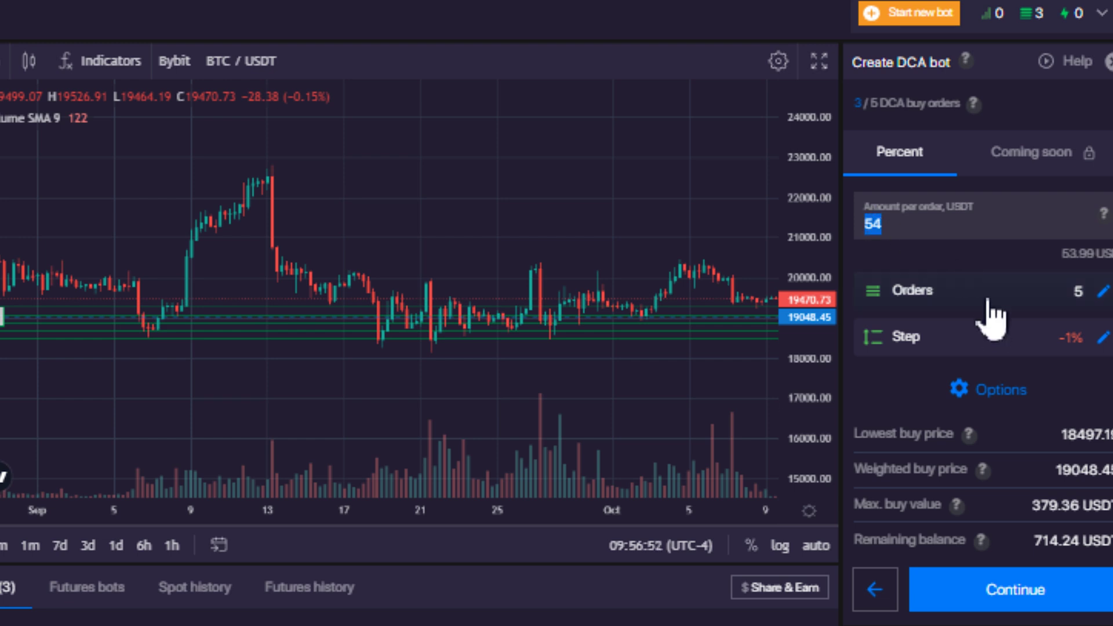
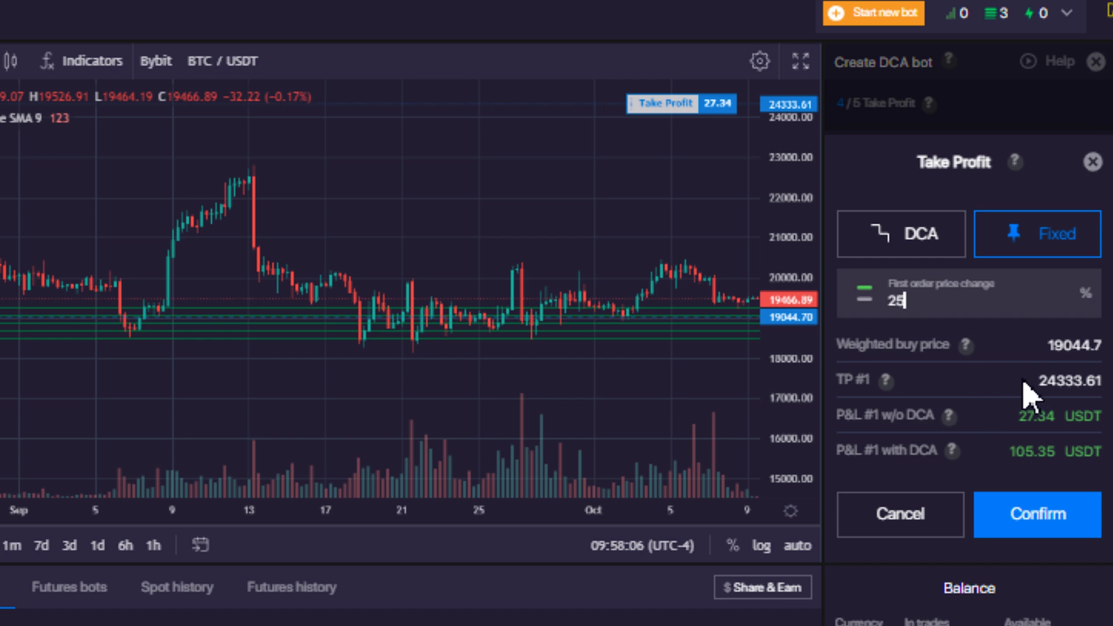
# Set the fixed take profit's first order price change to 30%, check the estimated P&L with and without DCA, and confirm
pyautogui.moveTo(1038, 383); pyautogui.dragTo(1099, 386)
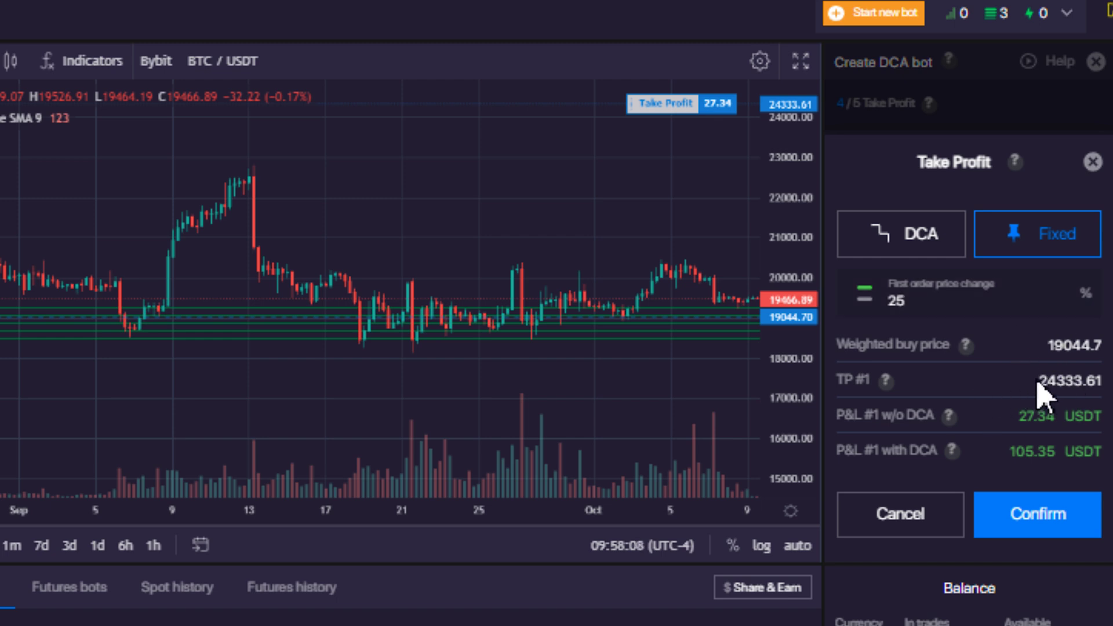
pyautogui.doubleClick(961, 300)
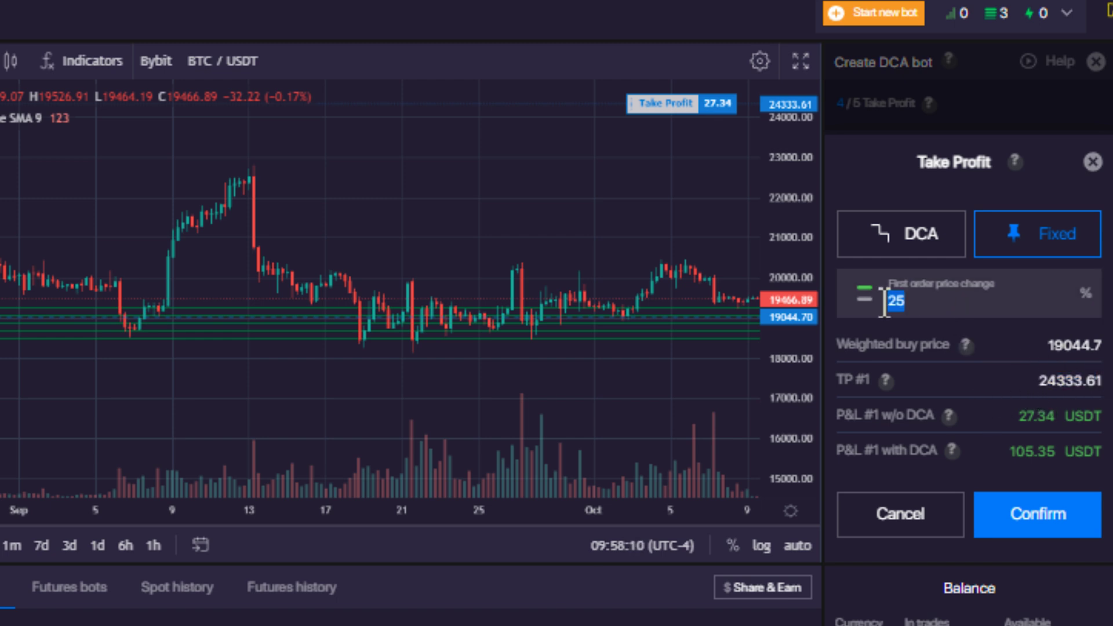
pyautogui.write('30')
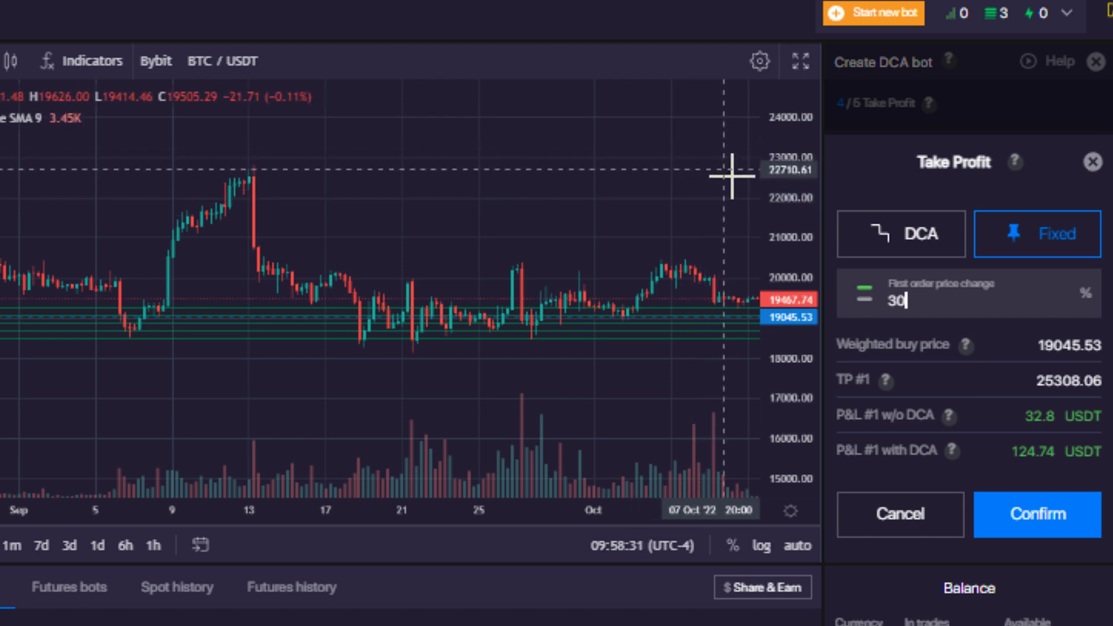
pyautogui.click(930, 305)
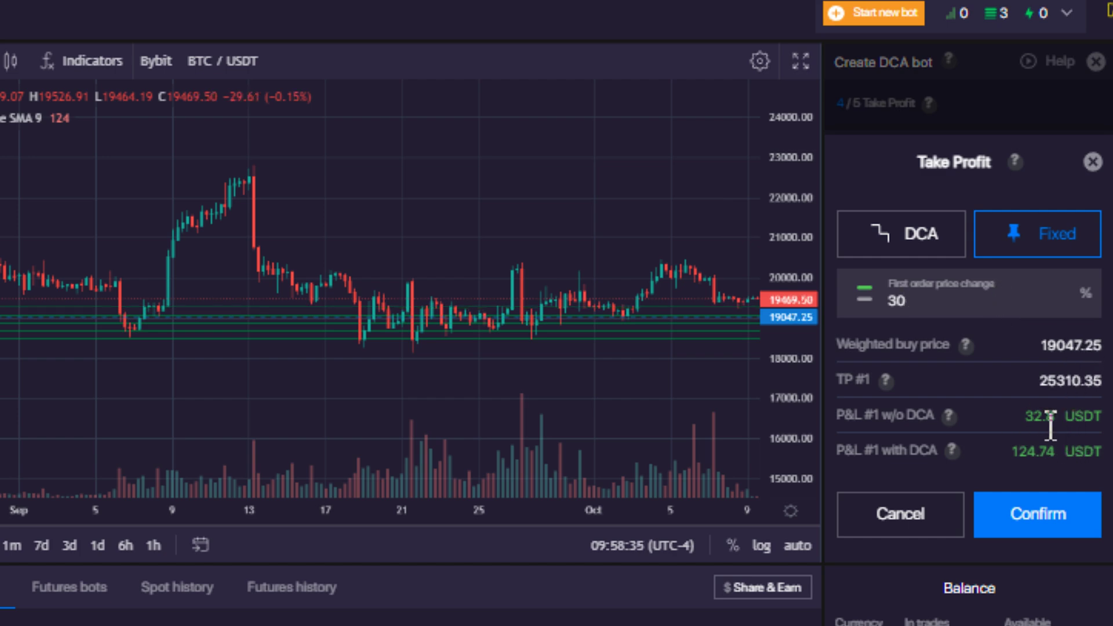
pyautogui.scroll(-3, 1031, 415)
pyautogui.scroll(3, 1023, 413)
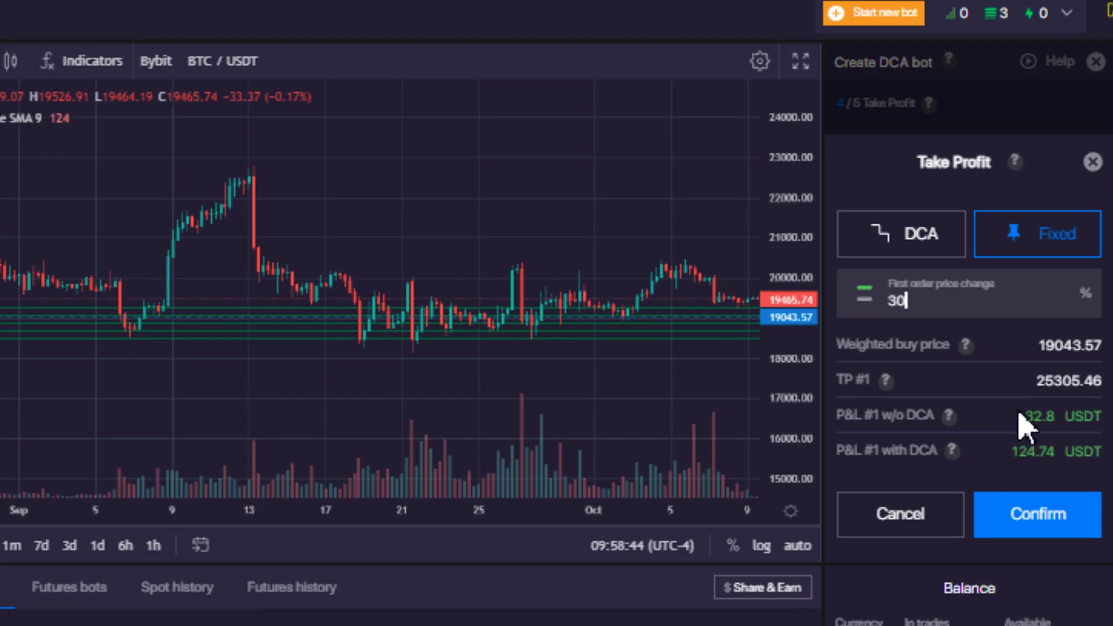
pyautogui.moveTo(1015, 416); pyautogui.dragTo(1088, 457)
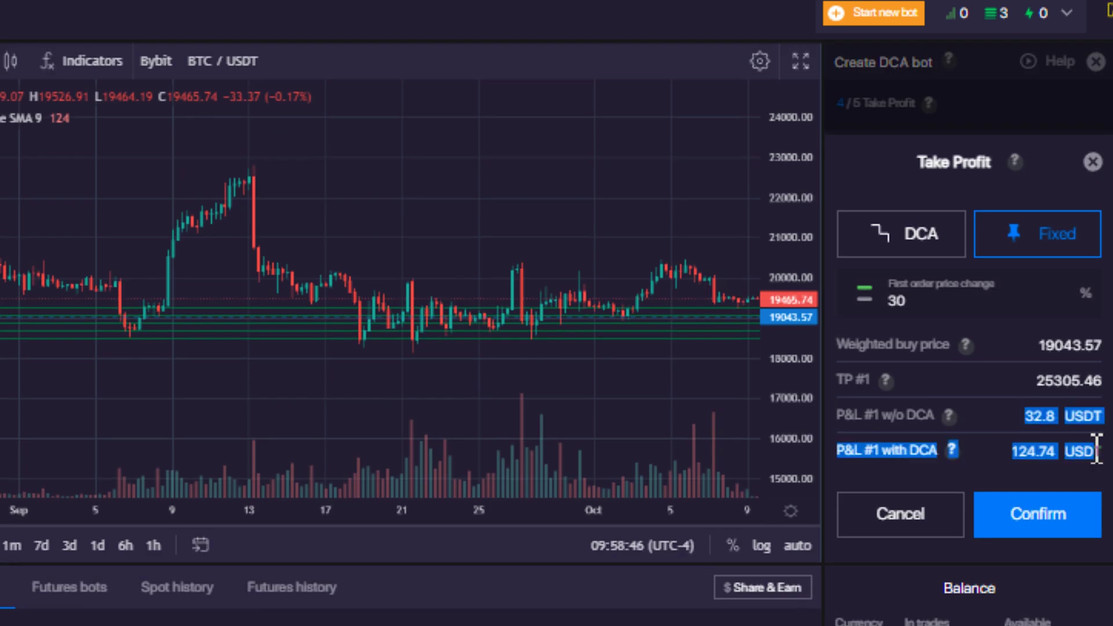
pyautogui.click(1037, 514)
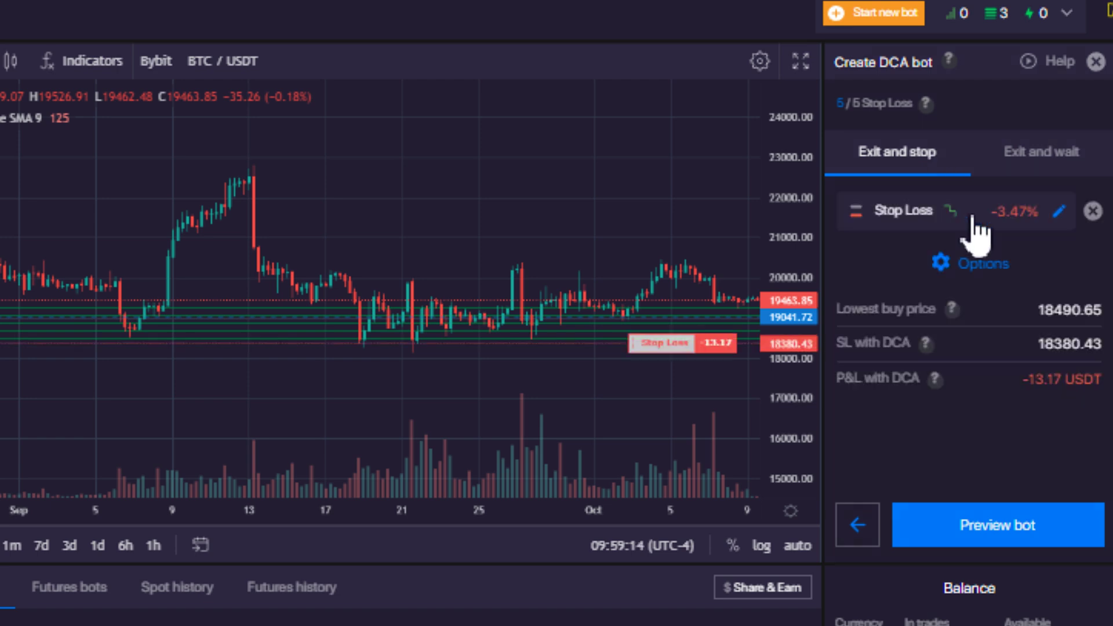
# Change the stop loss to Fixed with a first order price change of -99% and confirm it
pyautogui.click(976, 229)
pyautogui.click(1012, 268)
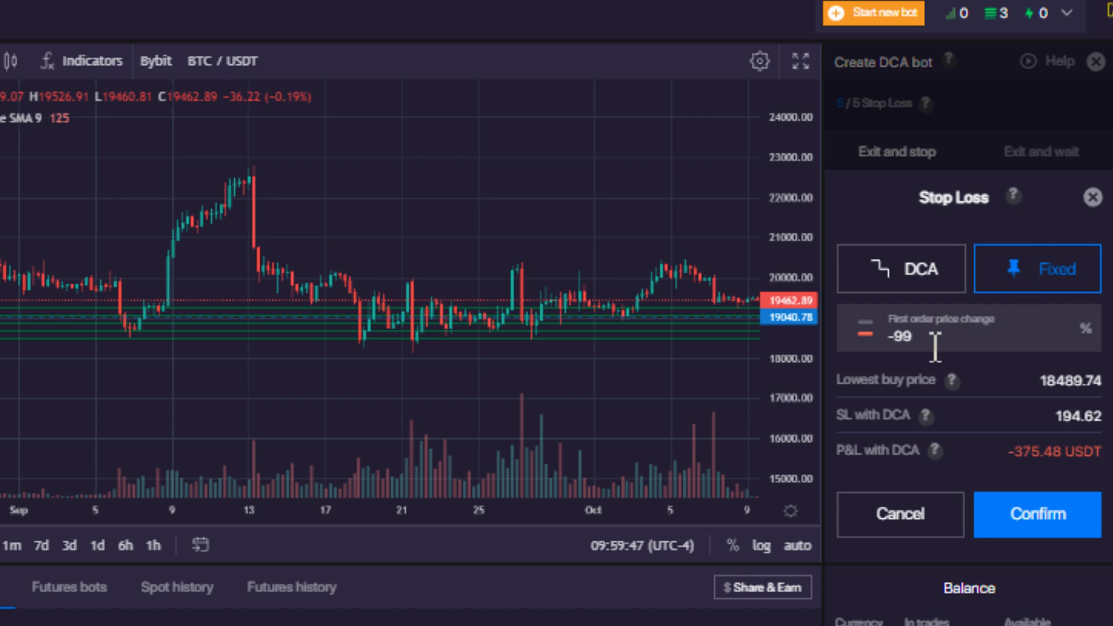
pyautogui.click(1026, 539)
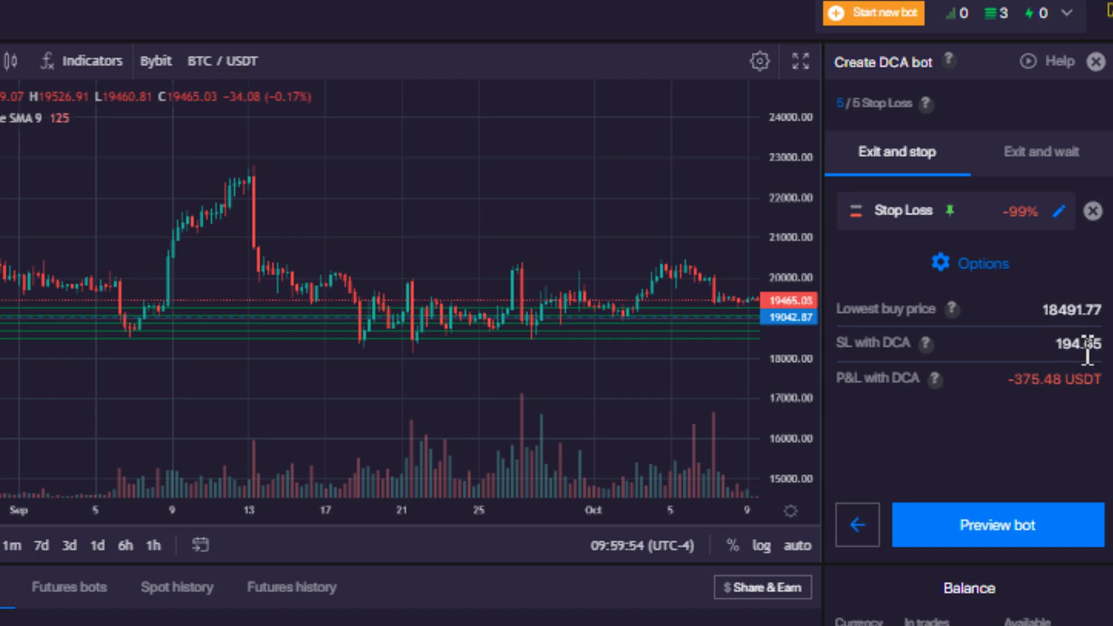
# Preview the BTC/USDT DCA bot, check its amount per DCA order, and confirm the settings to start the bot
pyautogui.click(951, 513)
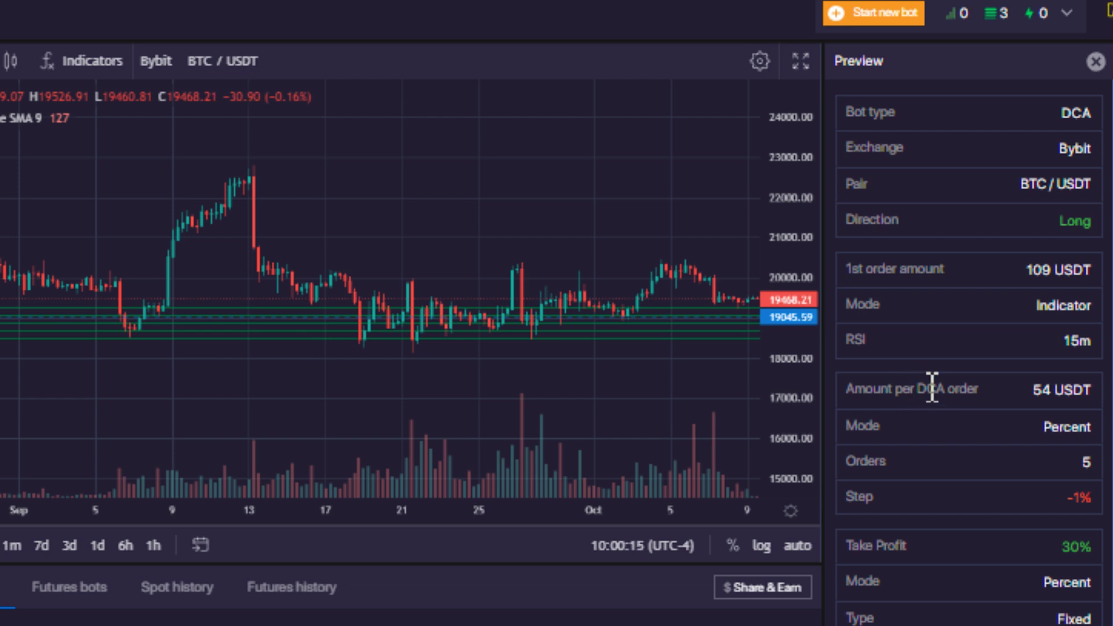
pyautogui.moveTo(1032, 390); pyautogui.dragTo(1087, 389)
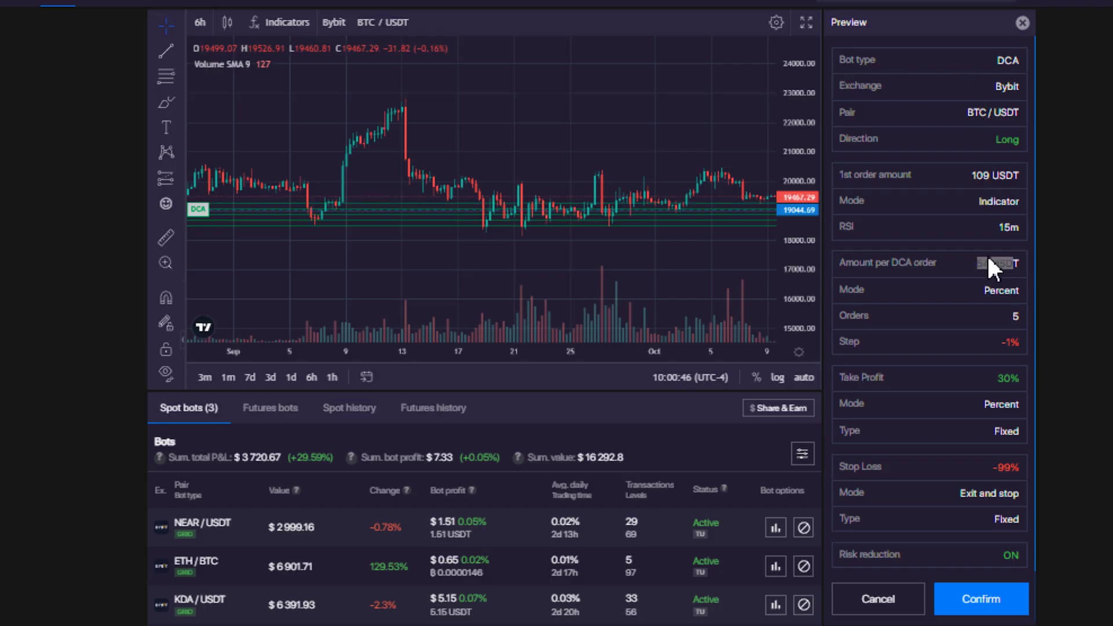
pyautogui.click(982, 602)
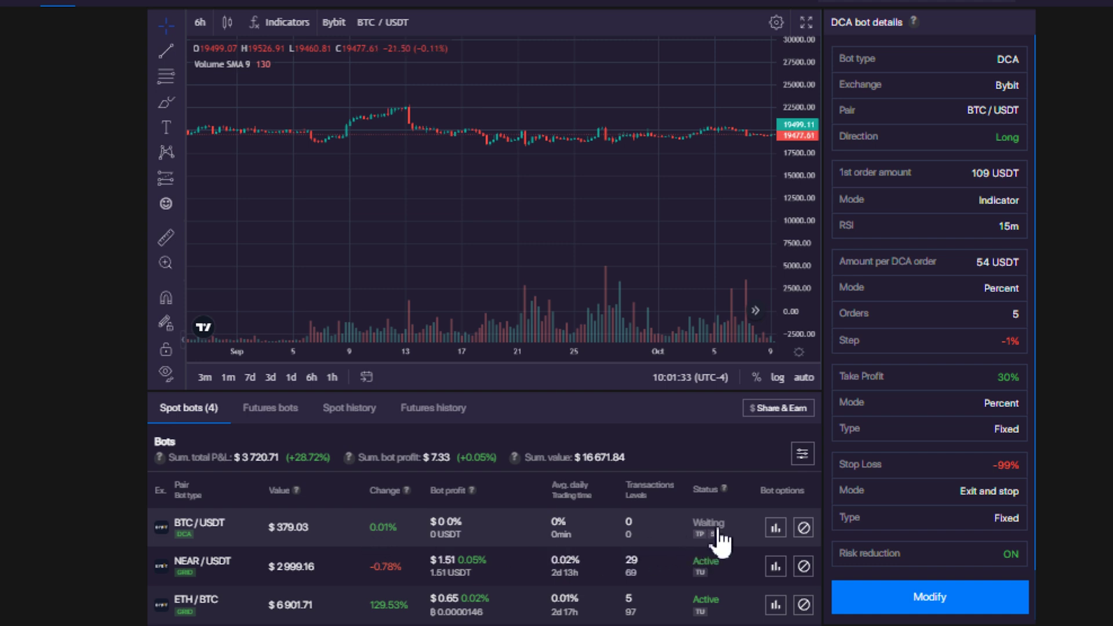
# Open the new BTC/USDT DCA bot from the spot bots list and examine the recent candles on its price chart
pyautogui.click(701, 527)
pyautogui.moveTo(666, 155); pyautogui.dragTo(506, 238)
pyautogui.moveTo(753, 265); pyautogui.dragTo(696, 278)
pyautogui.moveTo(810, 249); pyautogui.dragTo(683, 219)
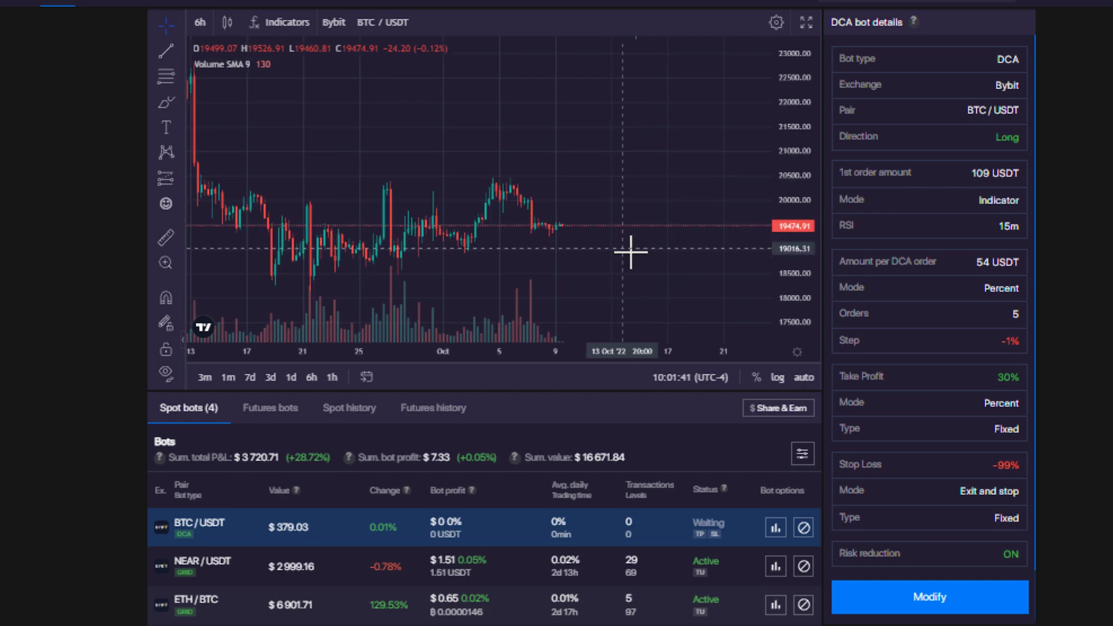